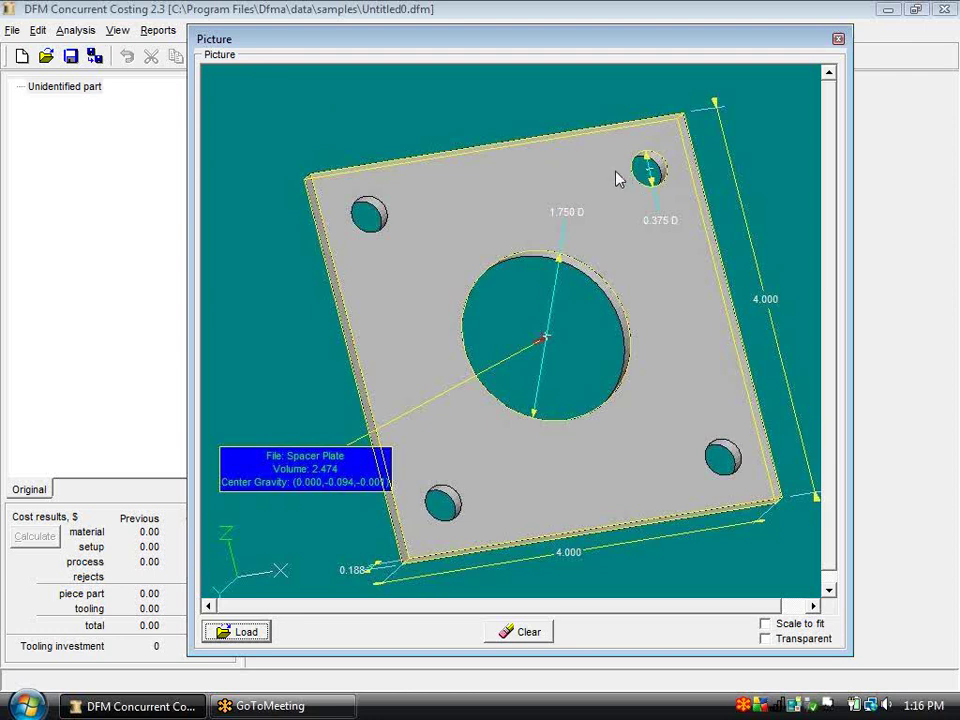
# - Name the part Spacer Plate and set its life volume to 1,500
pyautogui.moveTo(536, 38); pyautogui.dragTo(639, 90)
pyautogui.doubleClick(402, 91)
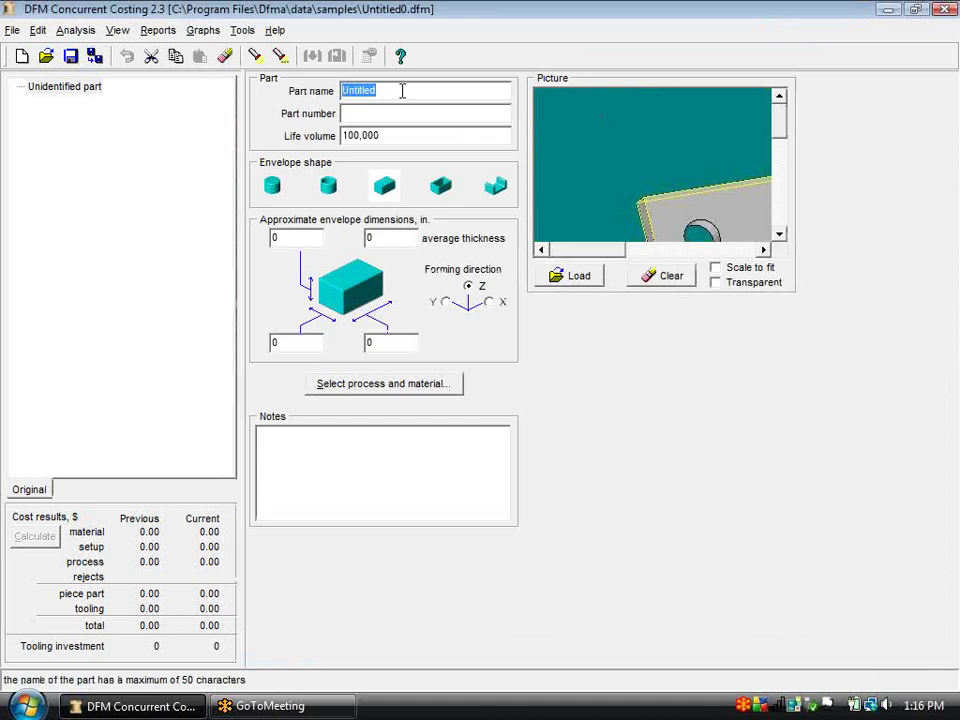
pyautogui.write('S')
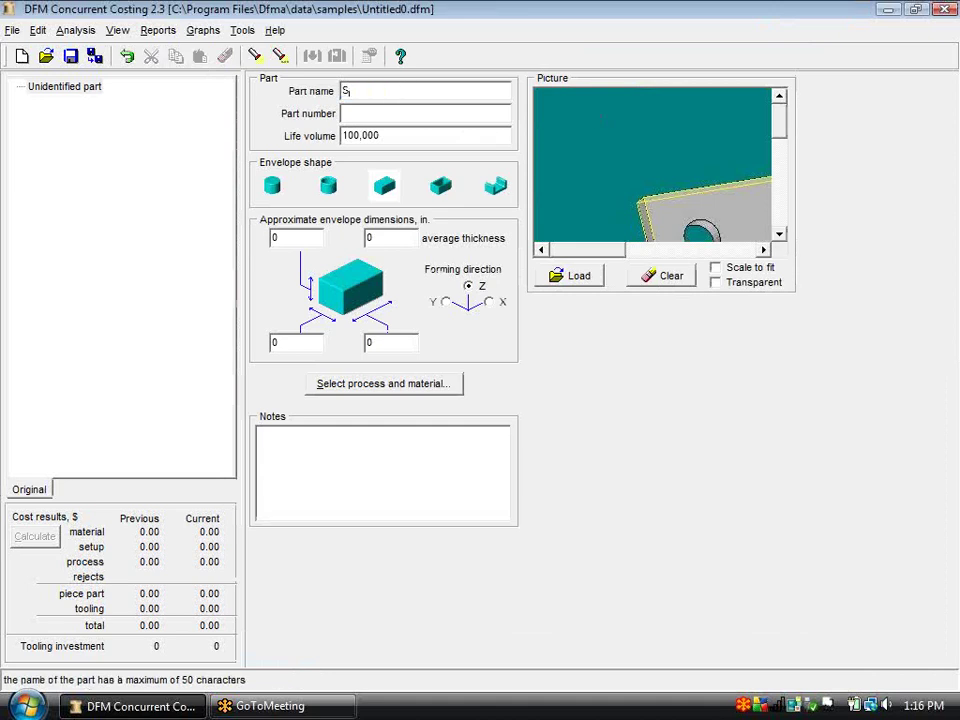
pyautogui.write('pacer')
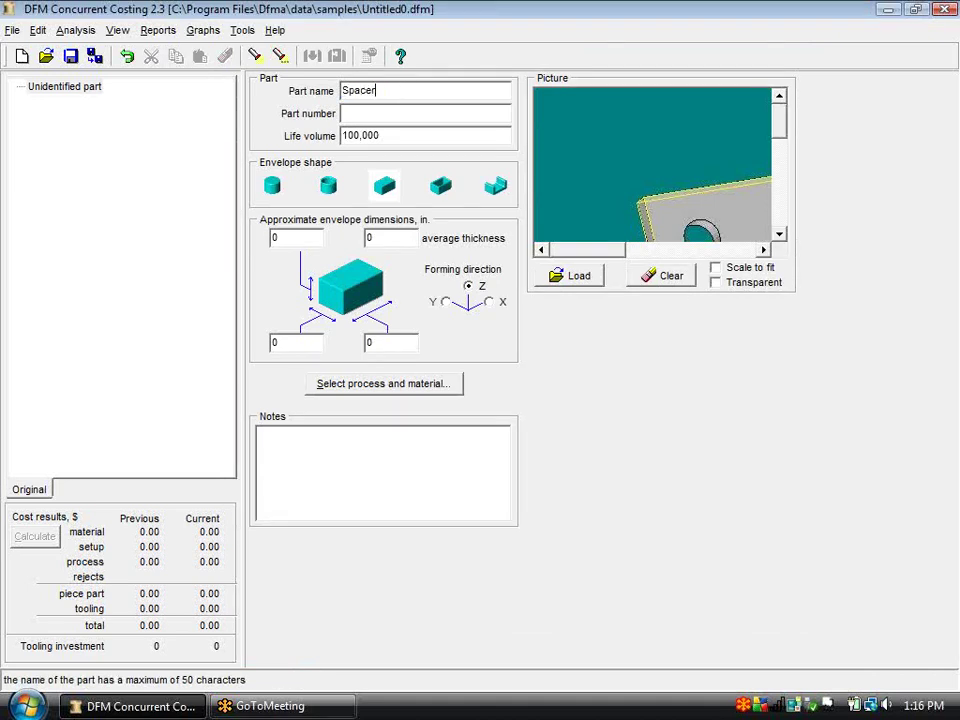
pyautogui.write(' Plate')
pyautogui.press('Tab')
pyautogui.press('Tab')
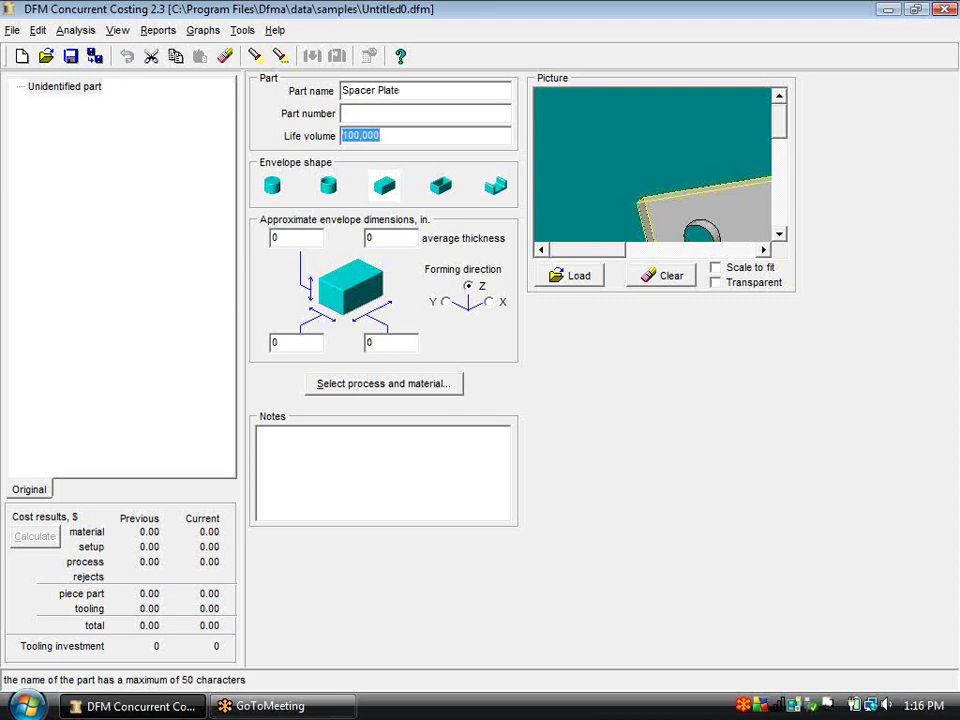
pyautogui.write('1500')
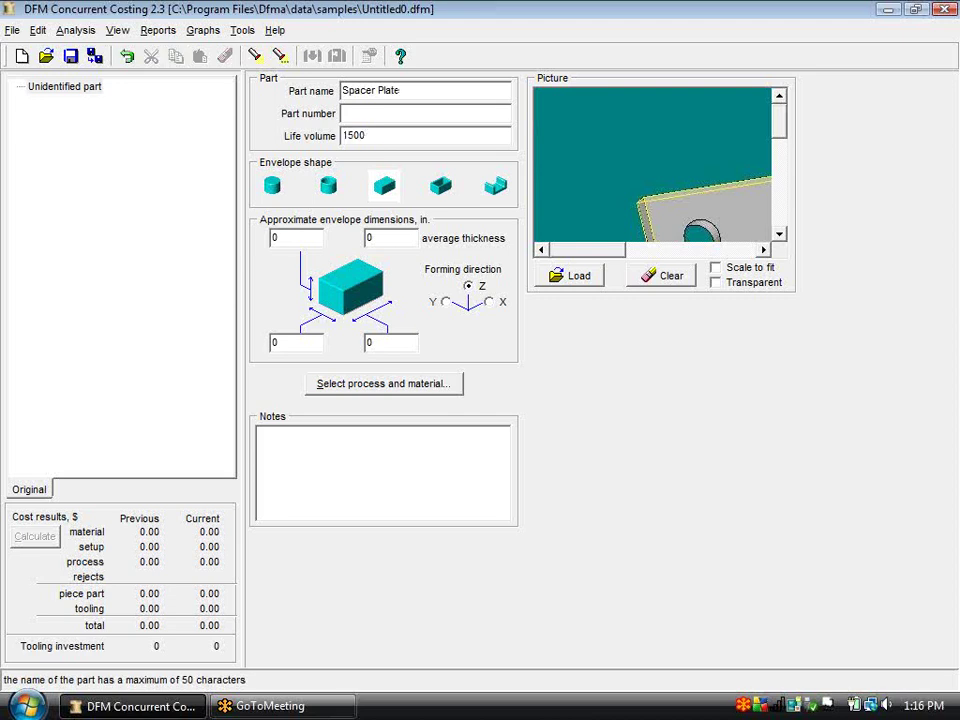
# - Set the block envelope to 4 by 4 in. with a 0.188 in. height and 0.188 in. average thickness
pyautogui.press('Tab')
pyautogui.write('.188')
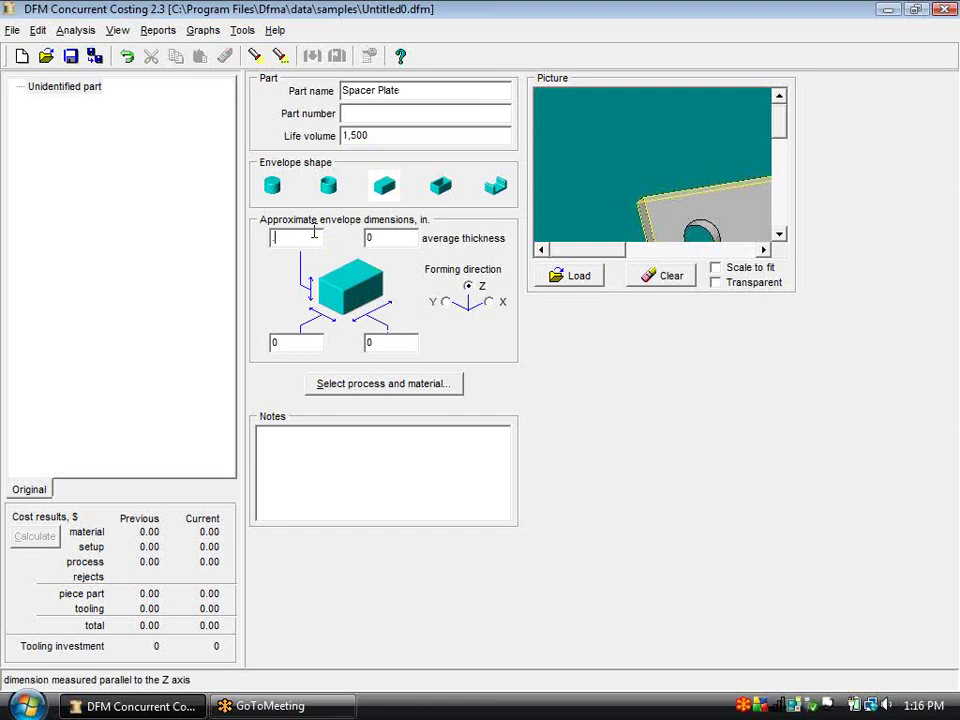
pyautogui.click(391, 240)
pyautogui.write('.188')
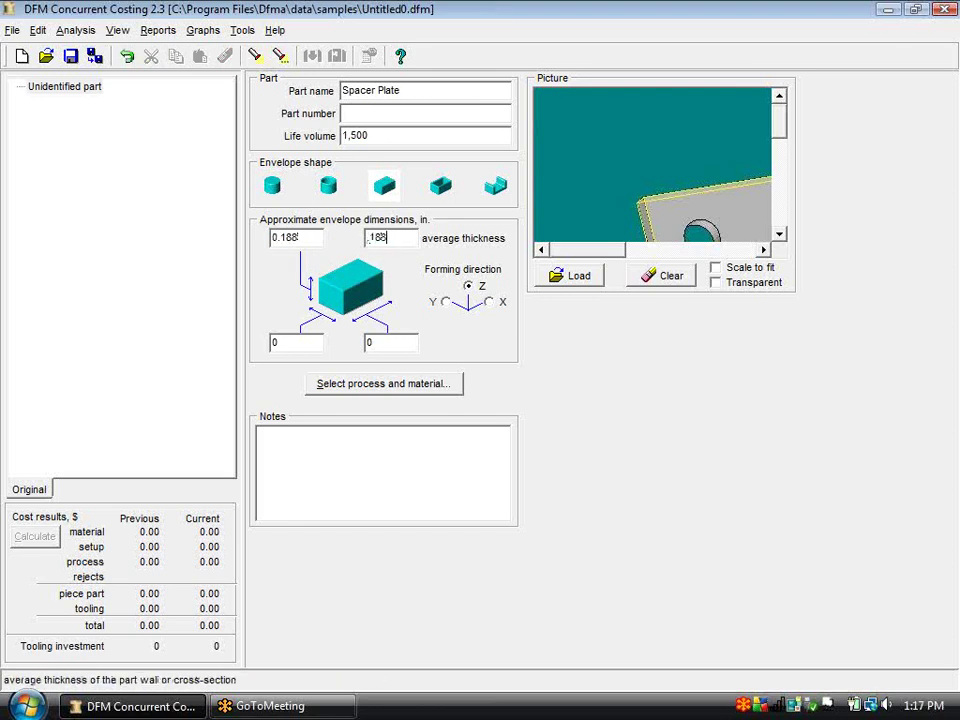
pyautogui.click(315, 343)
pyautogui.write('4')
pyautogui.click(398, 346)
pyautogui.write('4')
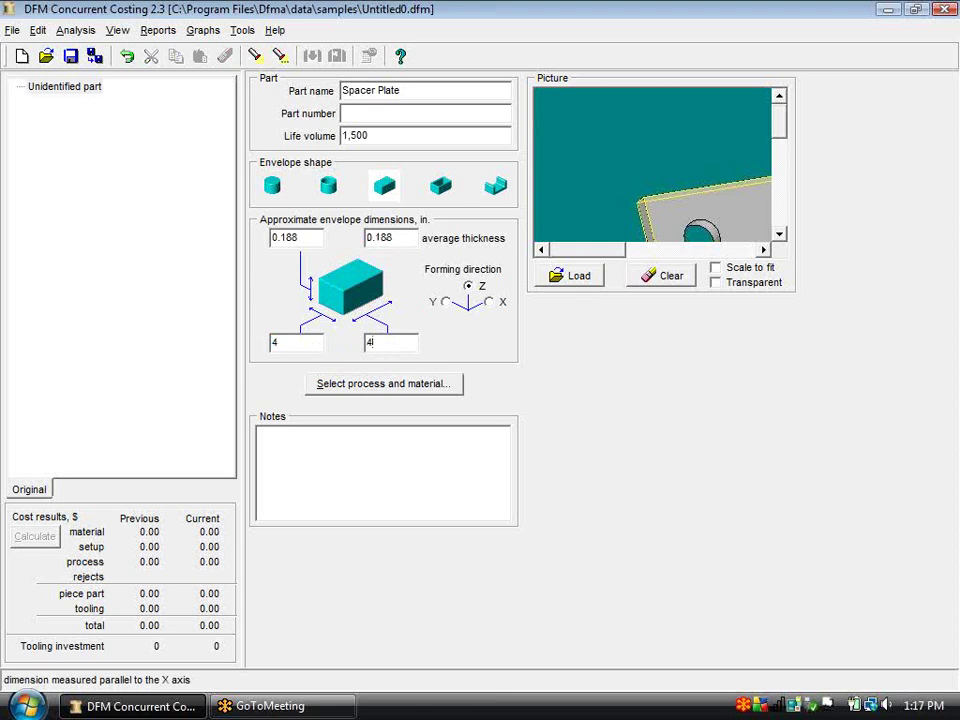
# - Assign laser sheet metal cutting as the process and generic low carbon steel as the material
pyautogui.click(380, 385)
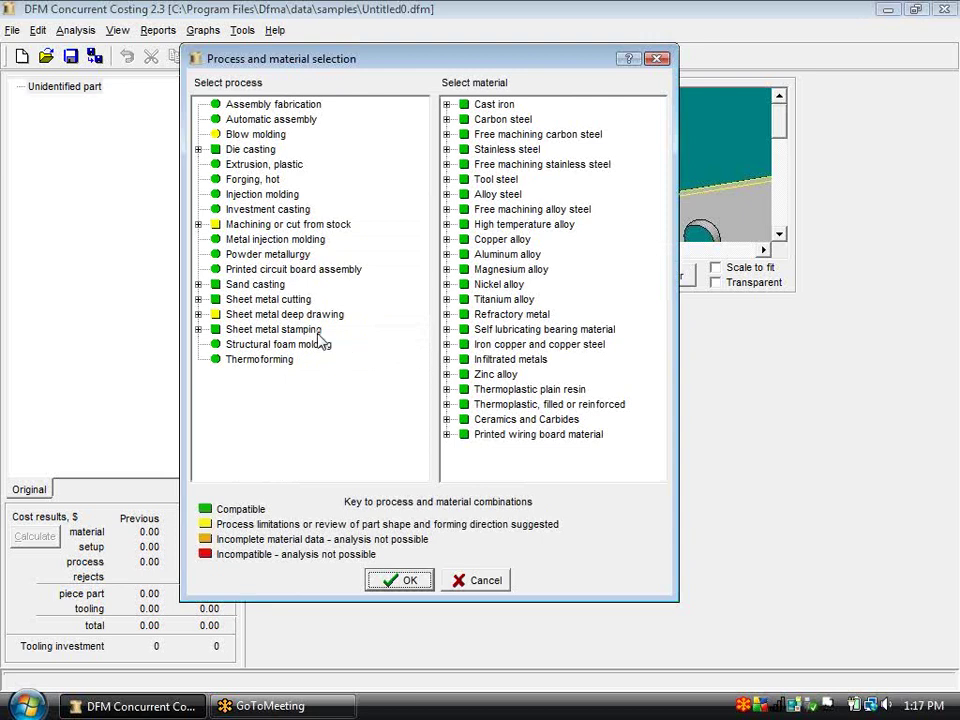
pyautogui.click(198, 299)
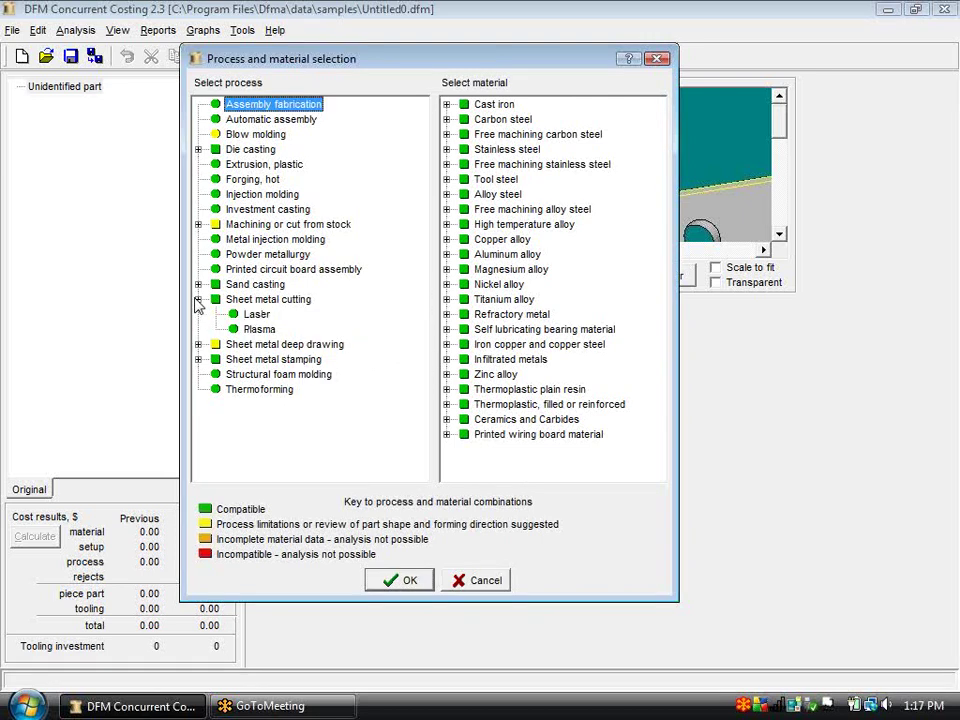
pyautogui.click(252, 315)
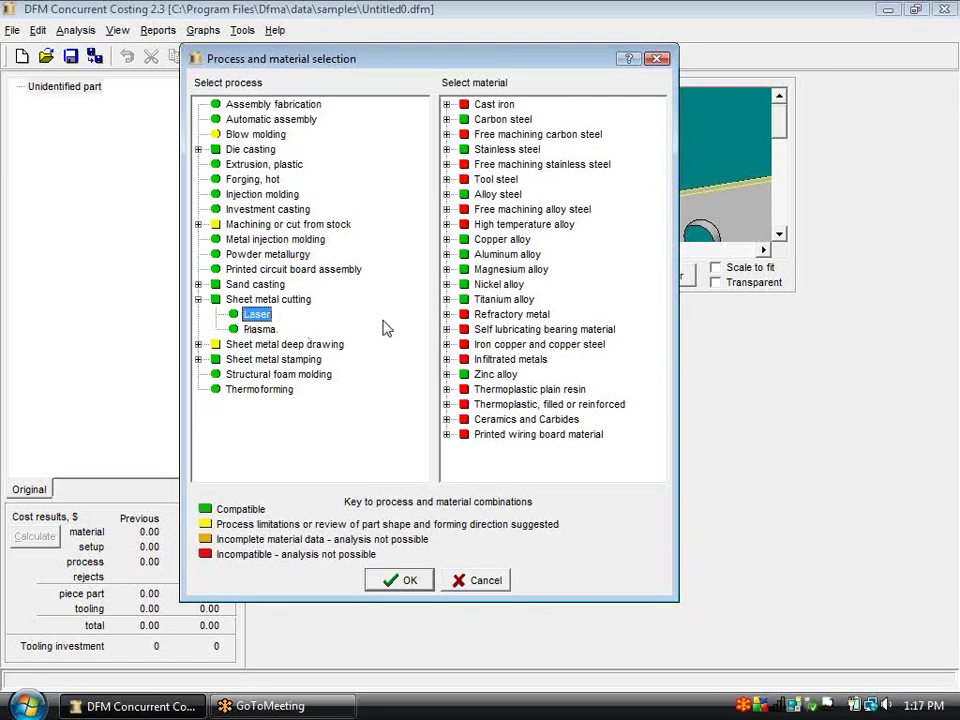
pyautogui.click(447, 119)
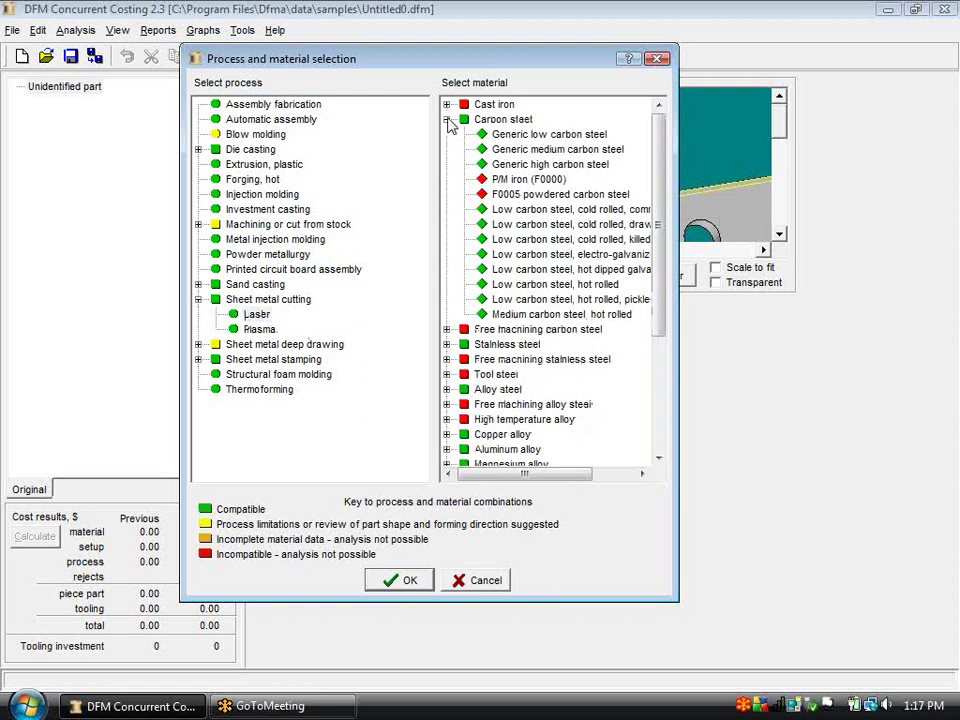
pyautogui.click(499, 136)
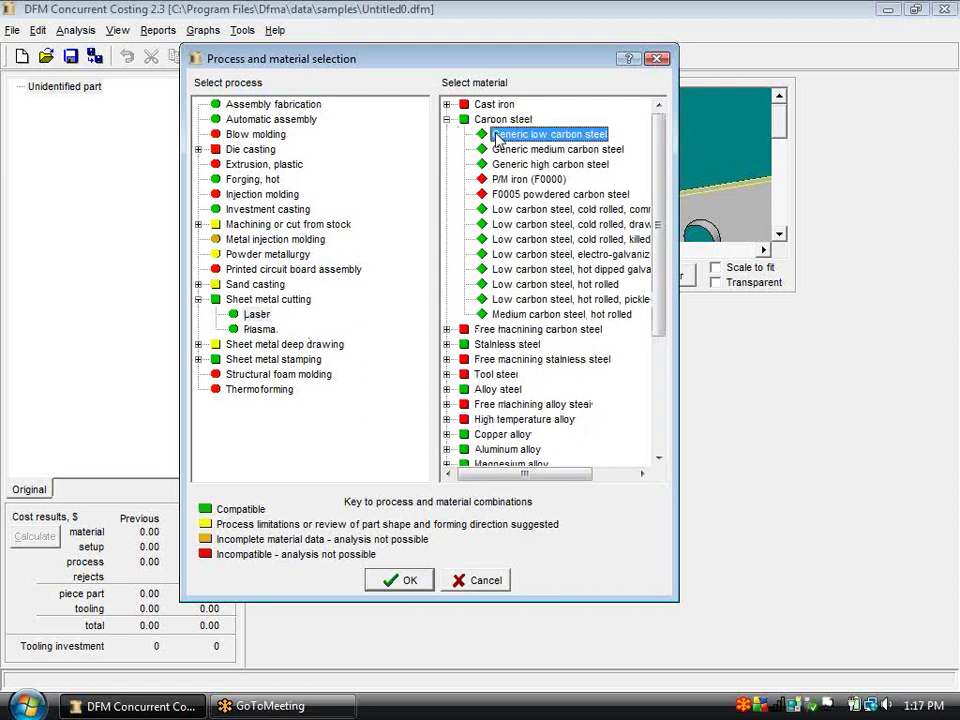
pyautogui.click(403, 581)
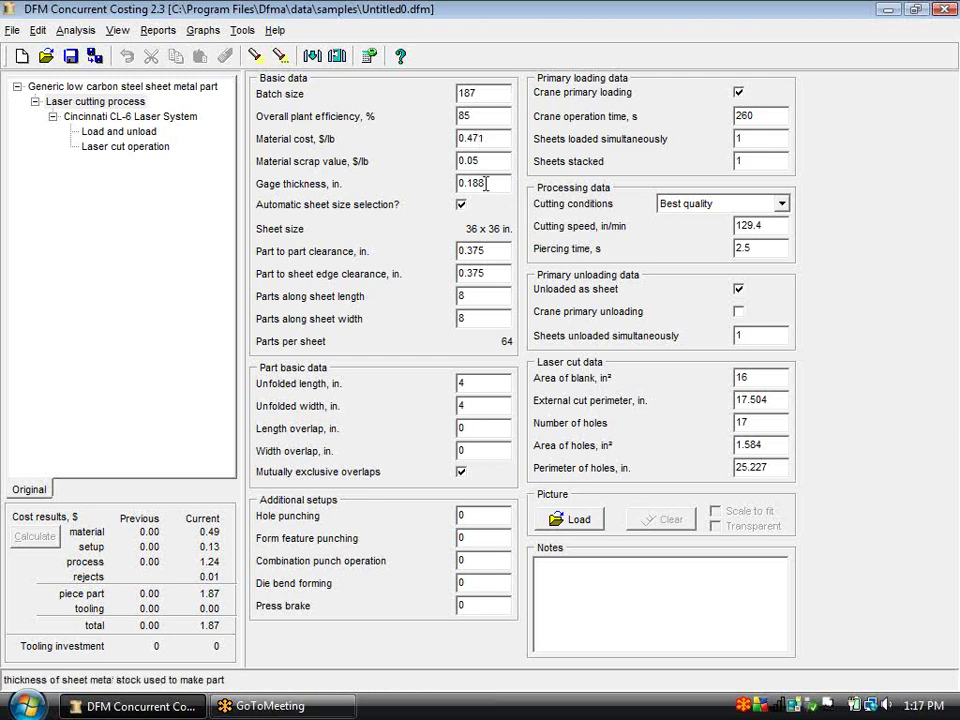
# - Turn off automatic sheet size selection to view the available sheet sizes, and turn it back on
pyautogui.click(461, 204)
pyautogui.click(504, 229)
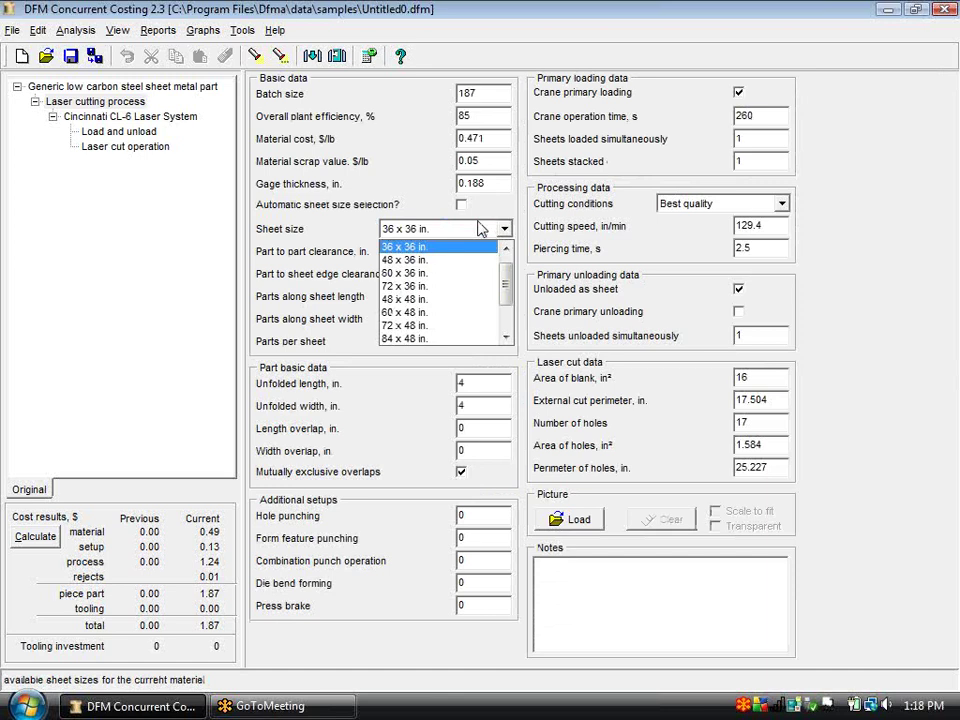
pyautogui.click(481, 211)
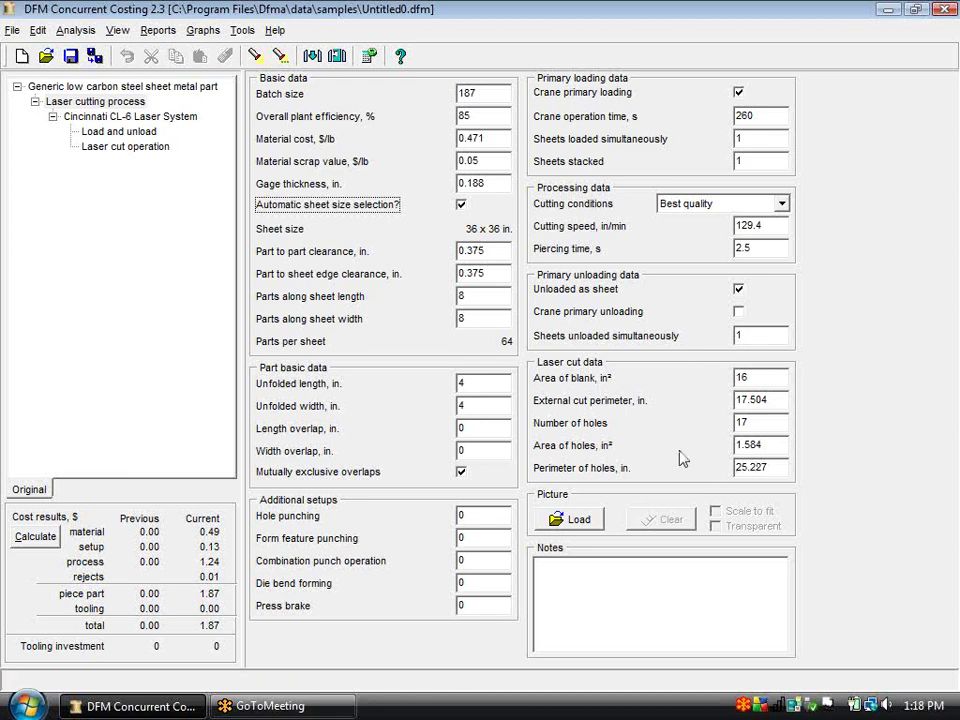
# - Add a 4 in. square area to the laser geometry in the Geometry Calculator
pyautogui.click(367, 58)
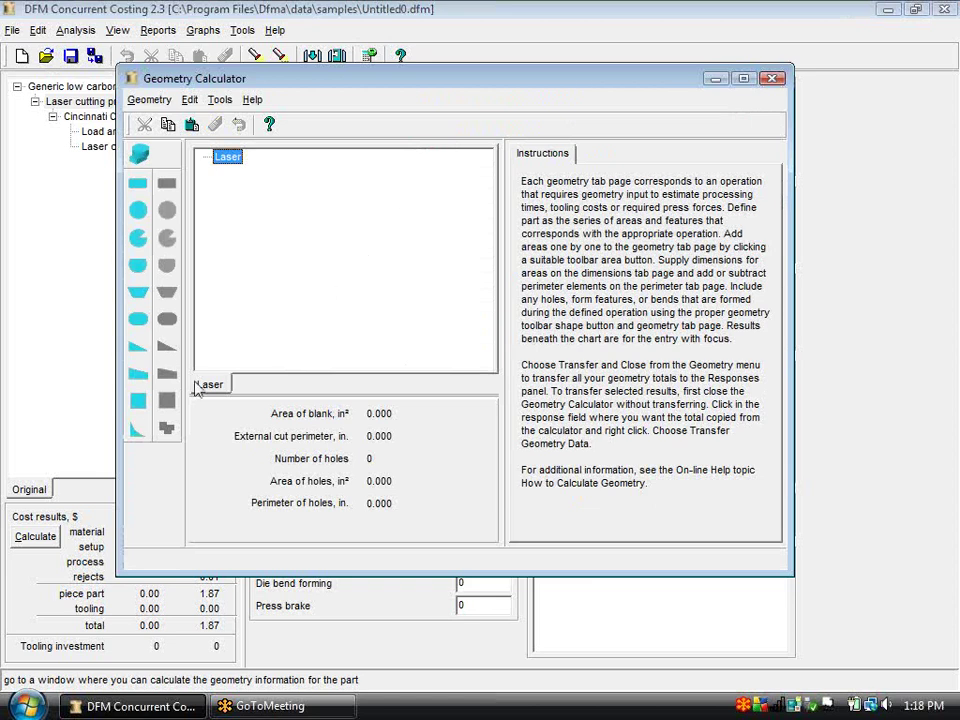
pyautogui.click(138, 403)
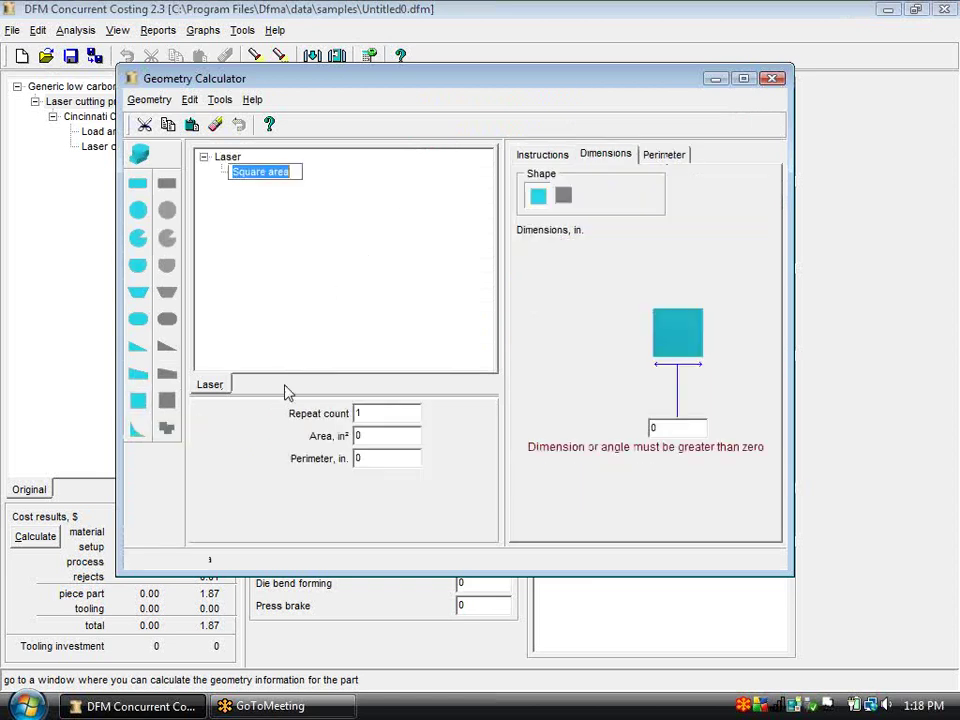
pyautogui.click(676, 429)
pyautogui.write('4')
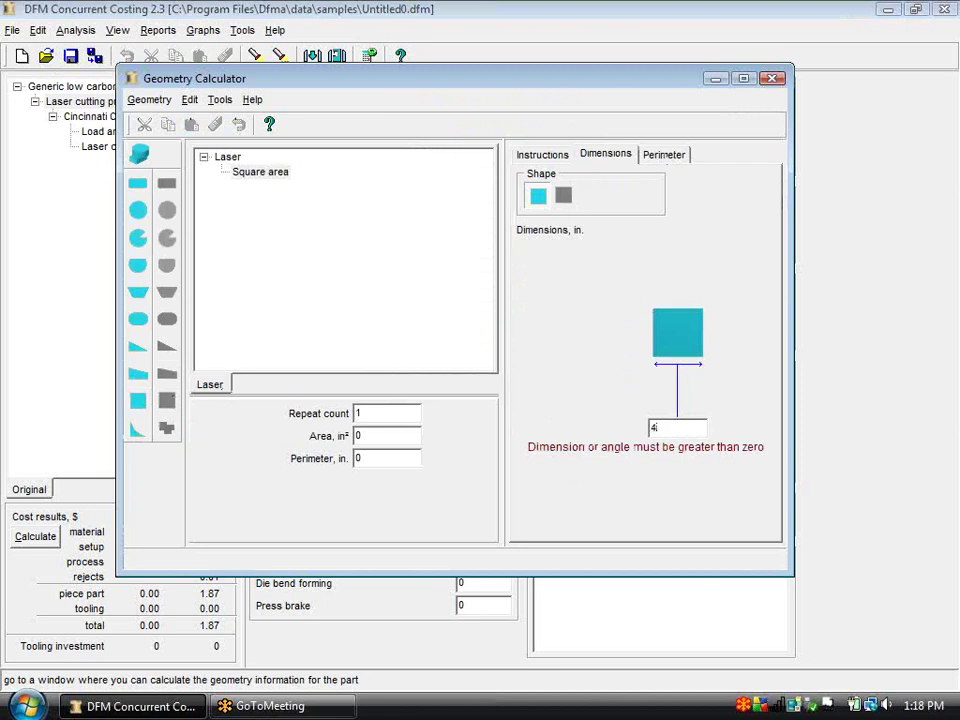
# - Include all four sides of the square area in the cut perimeter and check the laser geometry totals
pyautogui.click(670, 156)
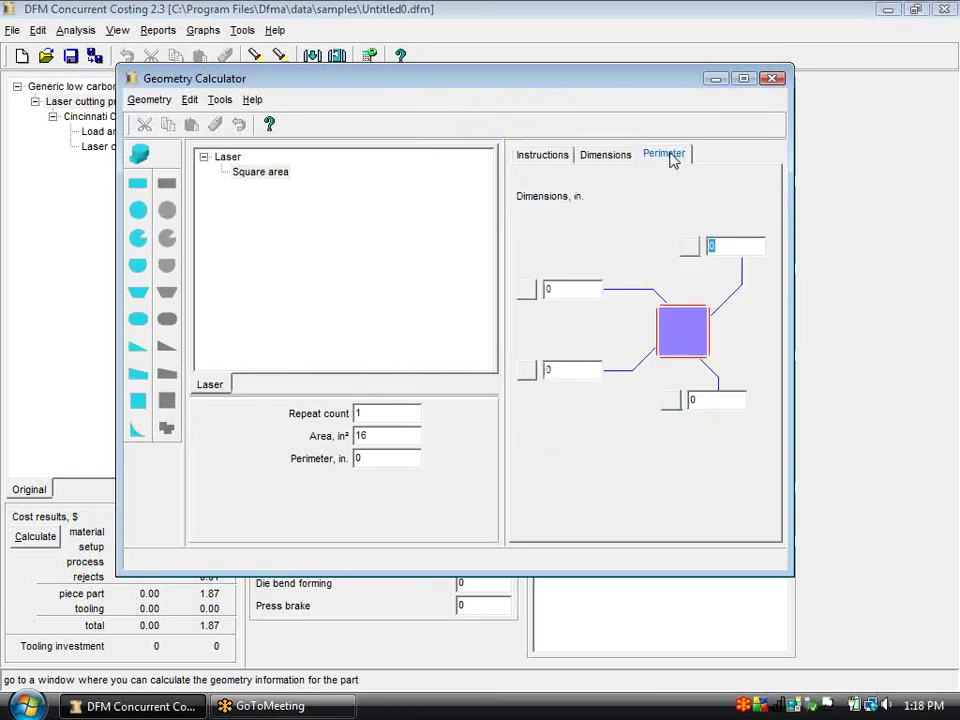
pyautogui.click(689, 246)
pyautogui.click(670, 400)
pyautogui.click(527, 370)
pyautogui.click(527, 289)
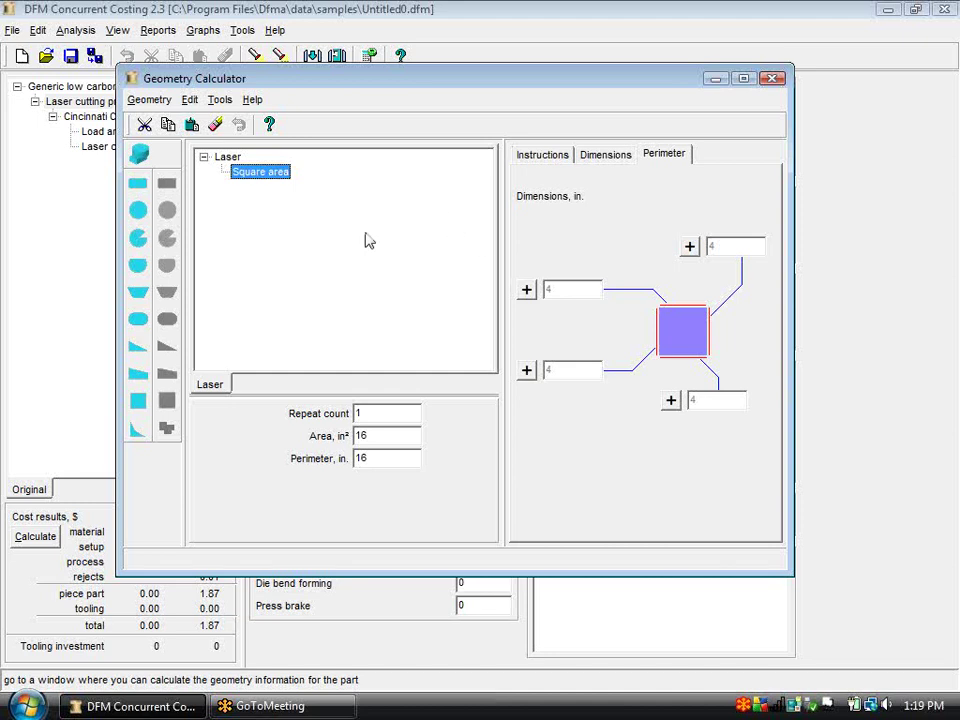
pyautogui.click(238, 158)
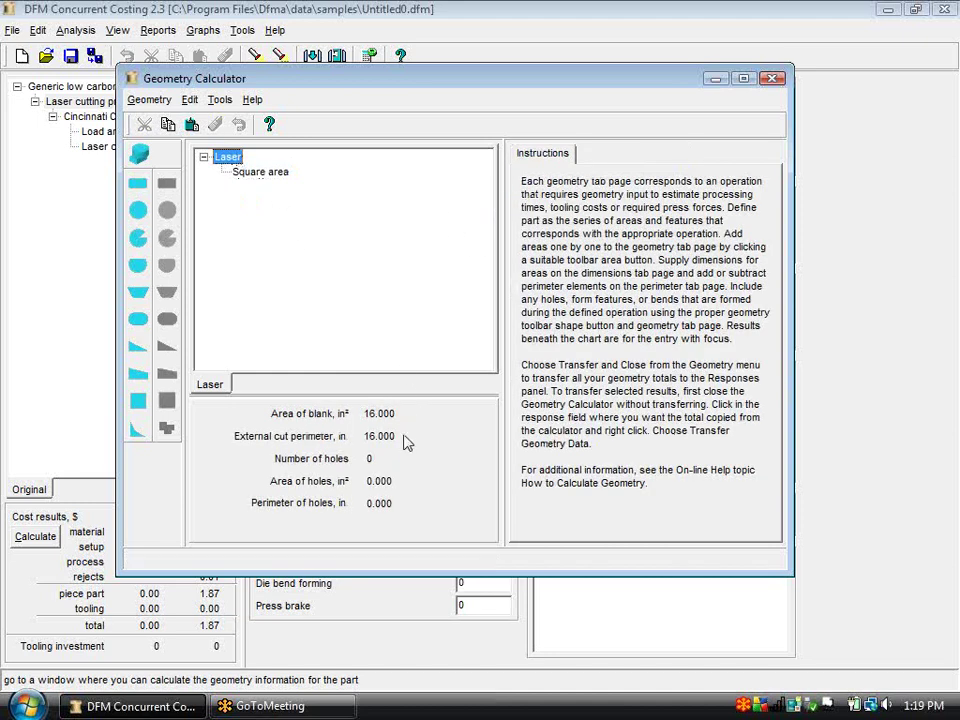
# - Add a circular hole with a 1.75 in. diameter to the laser geometry
pyautogui.click(262, 172)
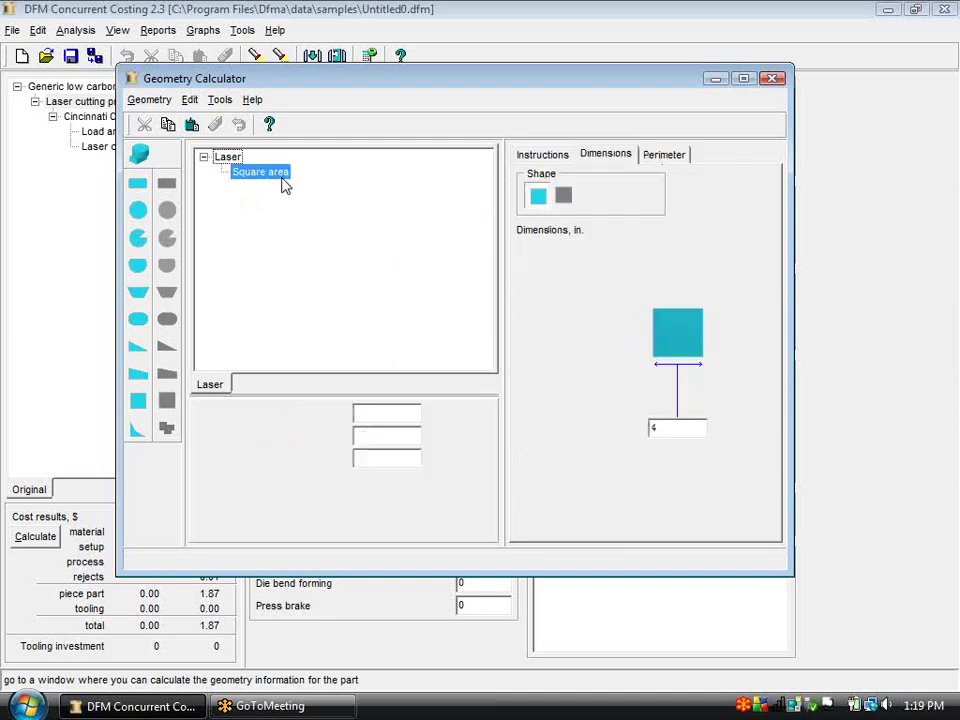
pyautogui.click(168, 212)
pyautogui.write('1.75')
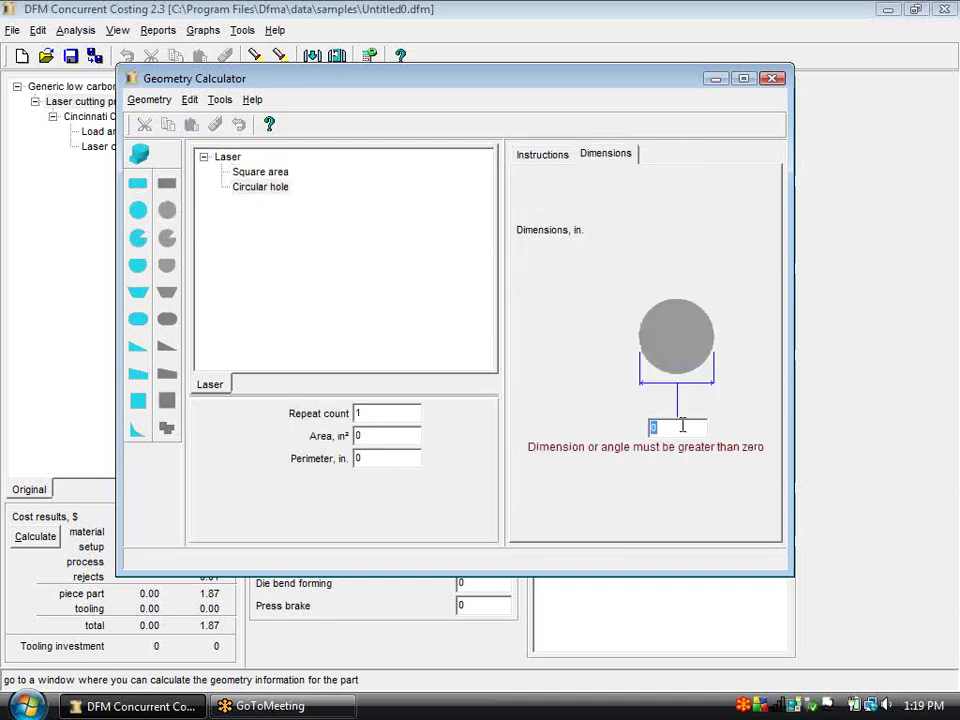
pyautogui.click(392, 321)
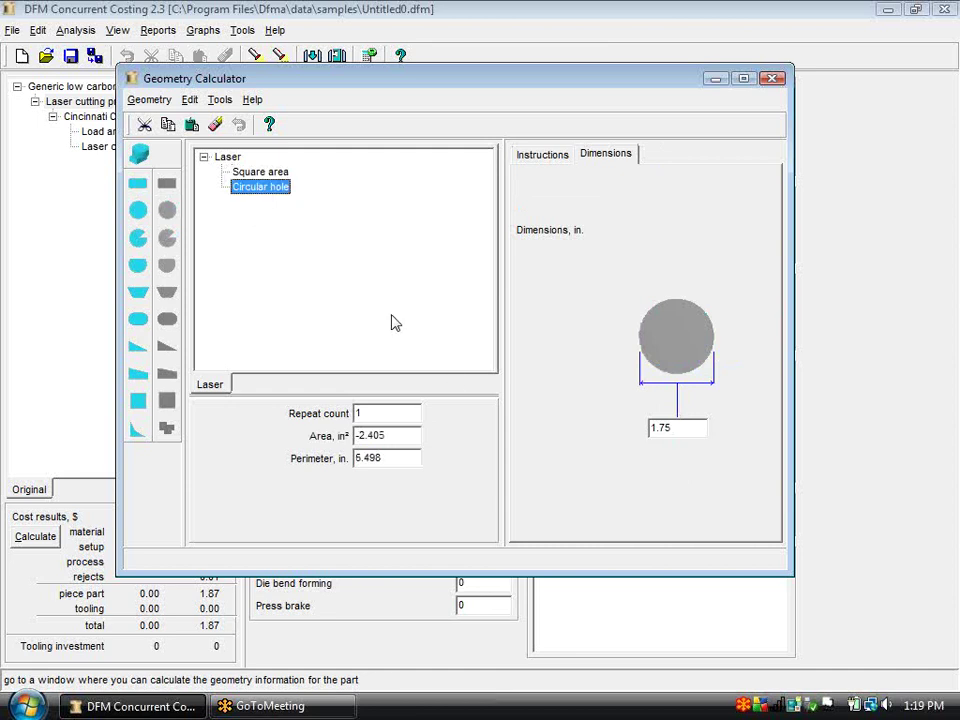
# - Add a second circular hole with a 0.375 in. diameter and a repeat count of 4
pyautogui.click(138, 210)
pyautogui.click(672, 426)
pyautogui.press('BackSpace')
pyautogui.write('.375')
pyautogui.click(415, 410)
pyautogui.doubleClick(415, 410)
pyautogui.write('4')
pyautogui.press('Return')
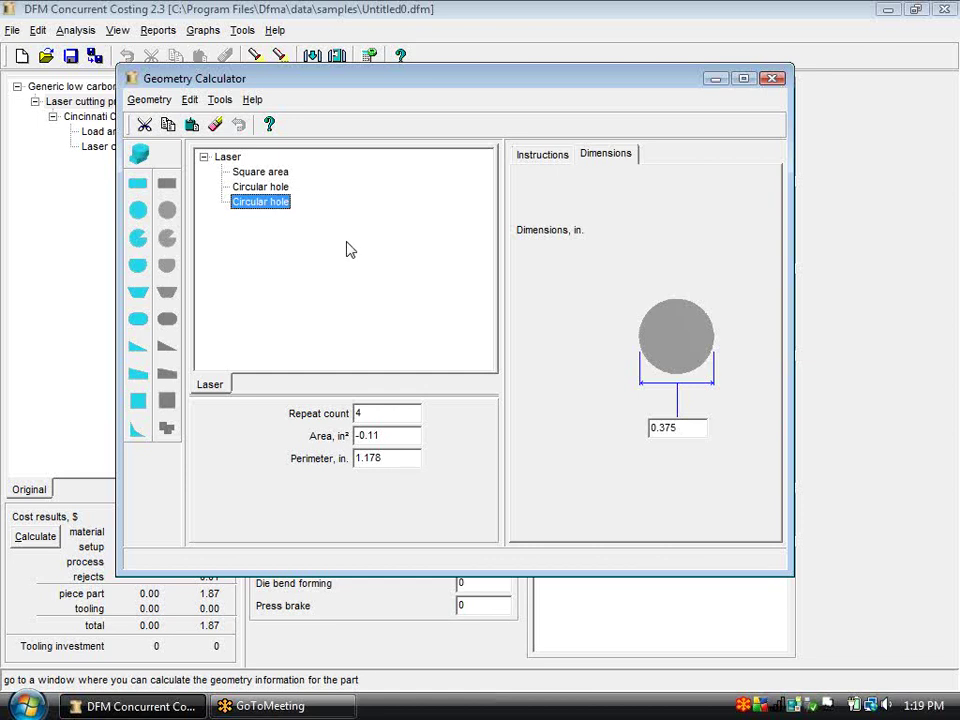
# - Transfer the laser geometry totals to the laser cut data and close the Geometry Calculator
pyautogui.click(228, 158)
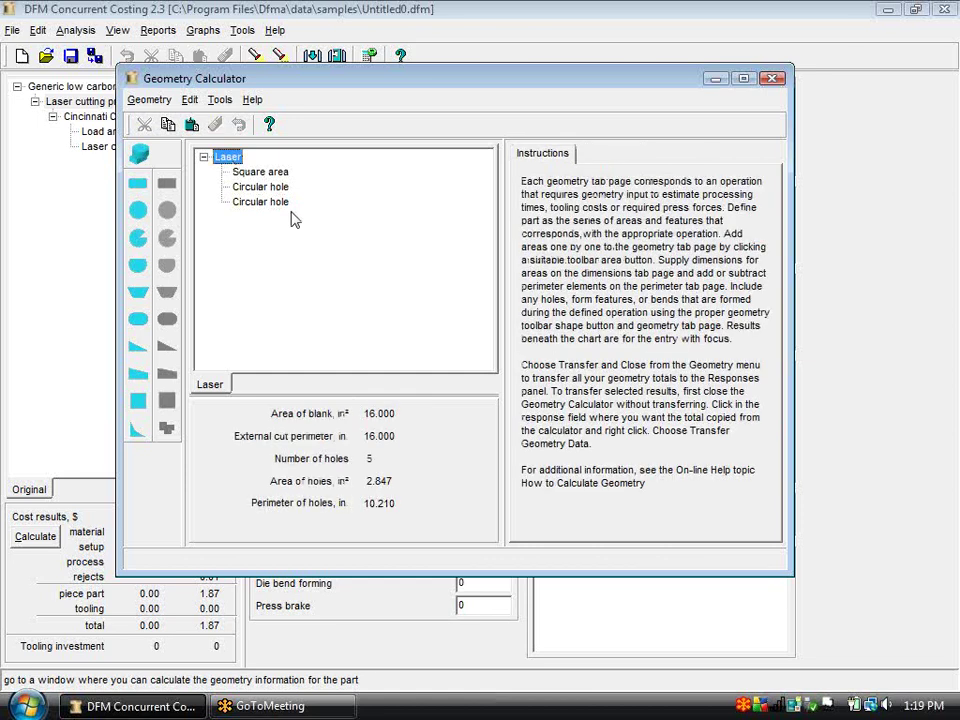
pyautogui.click(152, 101)
pyautogui.click(163, 125)
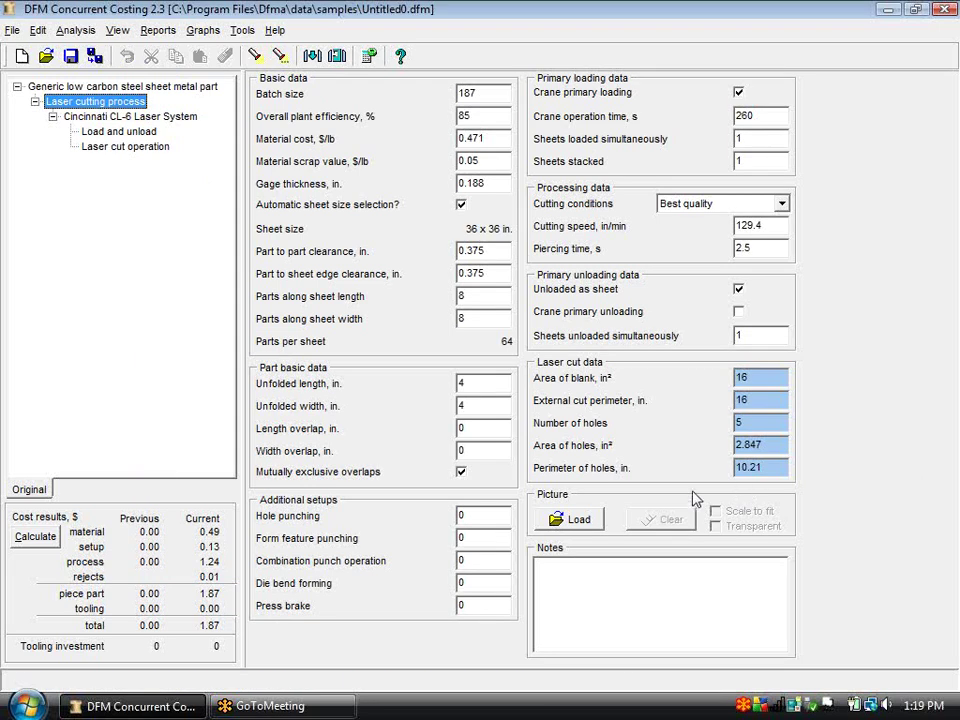
# - Recalculate the part cost and review the Cincinnati CL-6 Laser System's machine data before returning to the laser cutting process
pyautogui.click(35, 536)
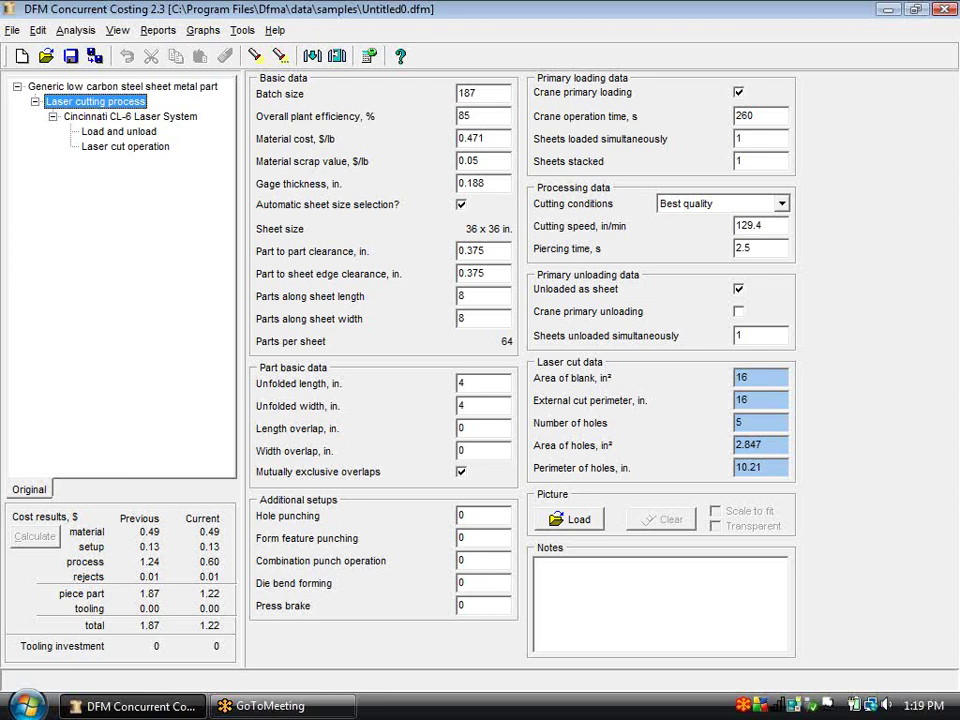
pyautogui.click(193, 118)
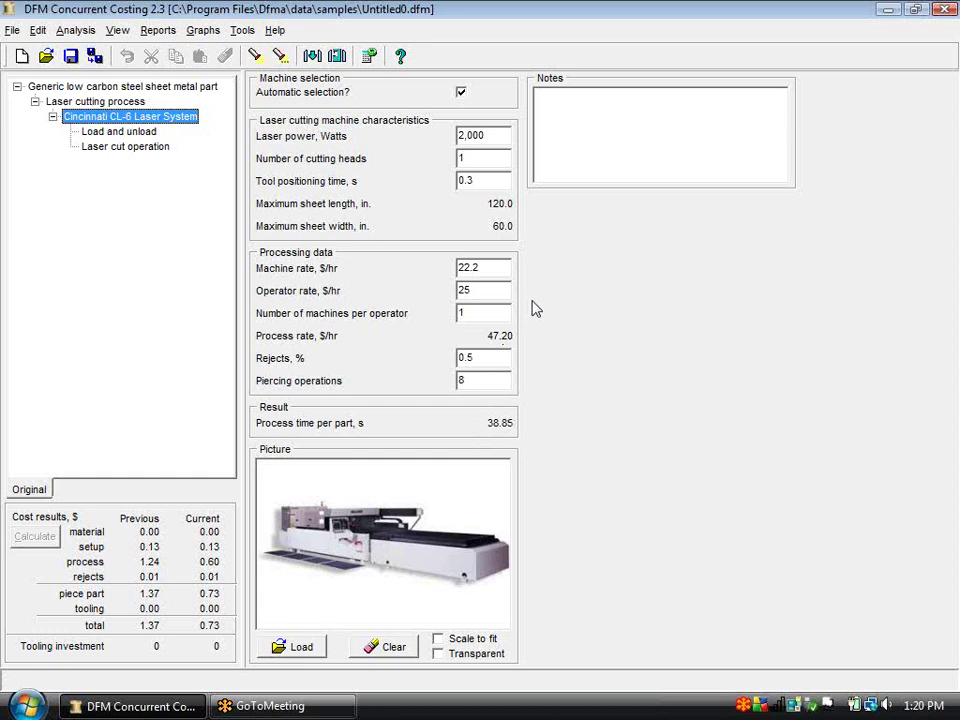
pyautogui.click(90, 101)
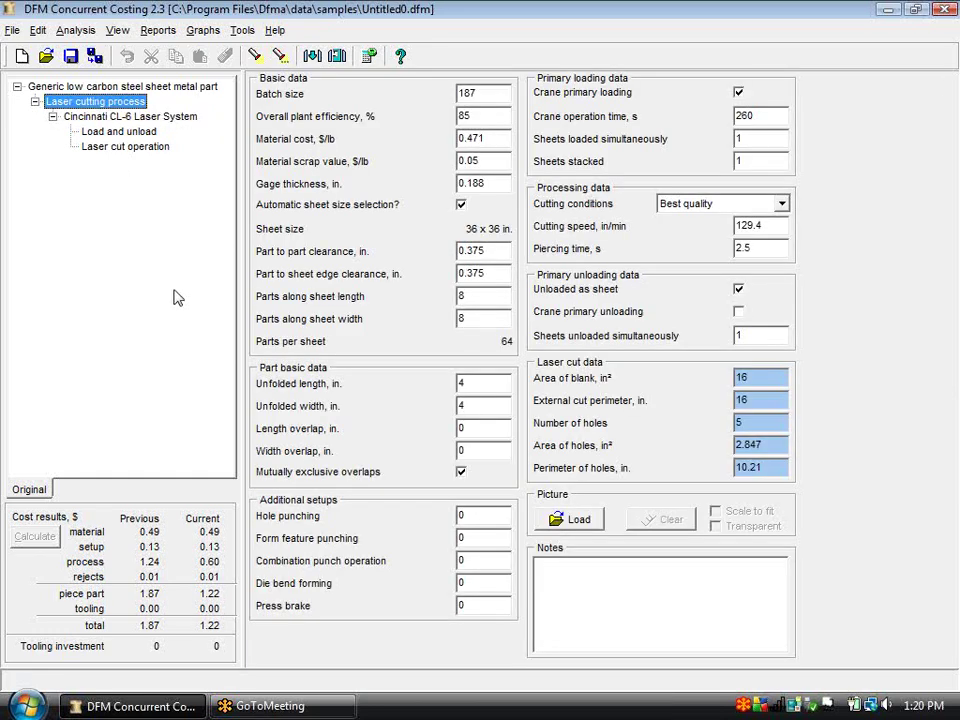